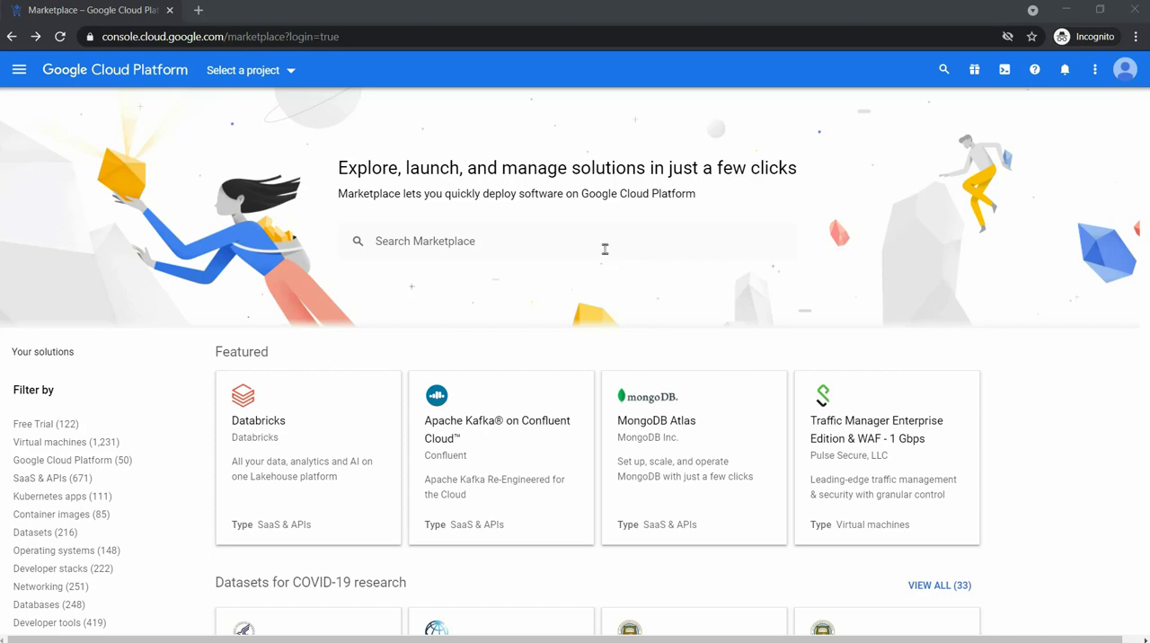
# Search the Marketplace for "Denodo Standard 8.0".
pyautogui.click(604, 250)
pyautogui.write('Denodo Standard 8.0')
pyautogui.press('Return')
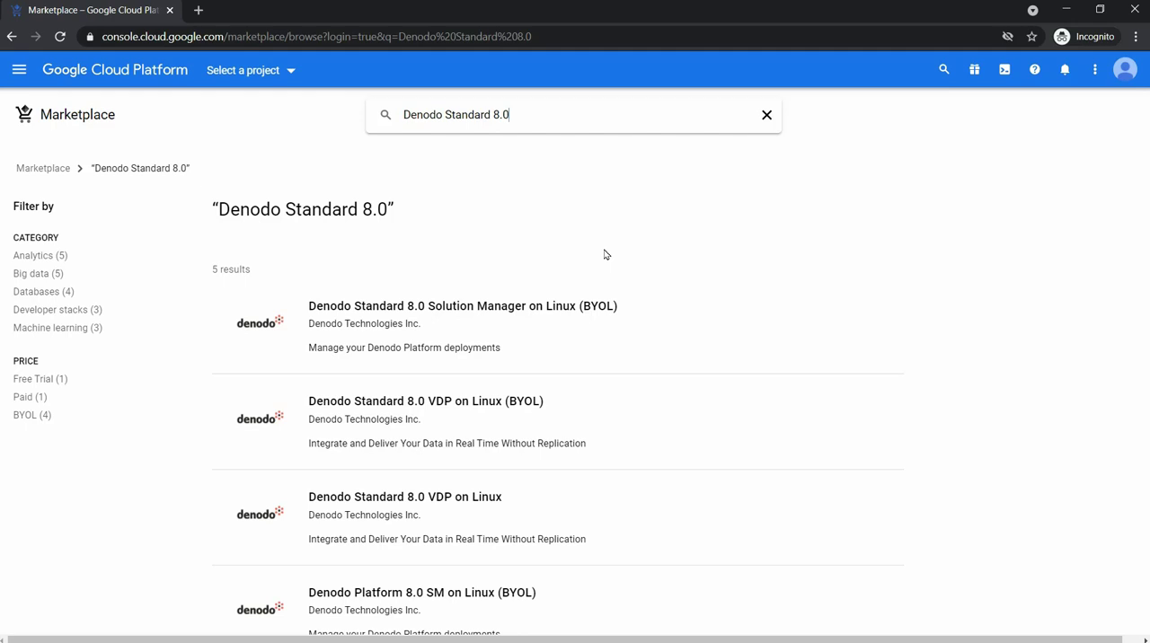
# Open the Denodo Standard 8.0 VDP on Linux product without BYOL and launch its deployment configuration.
pyautogui.scroll(-2, 605, 255)
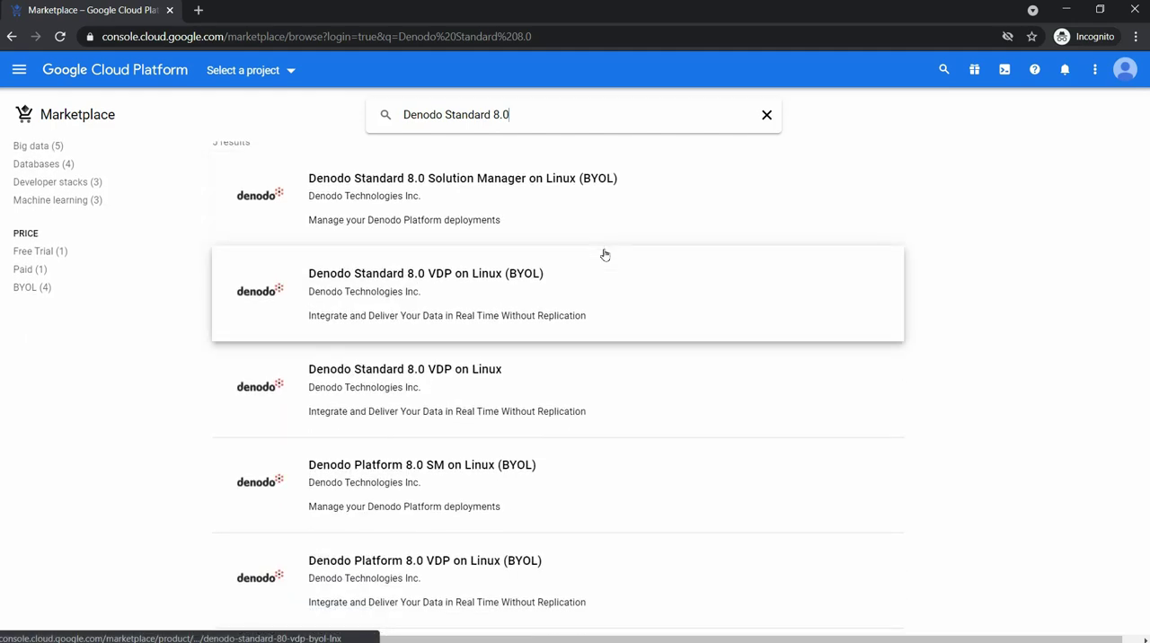
pyautogui.click(489, 386)
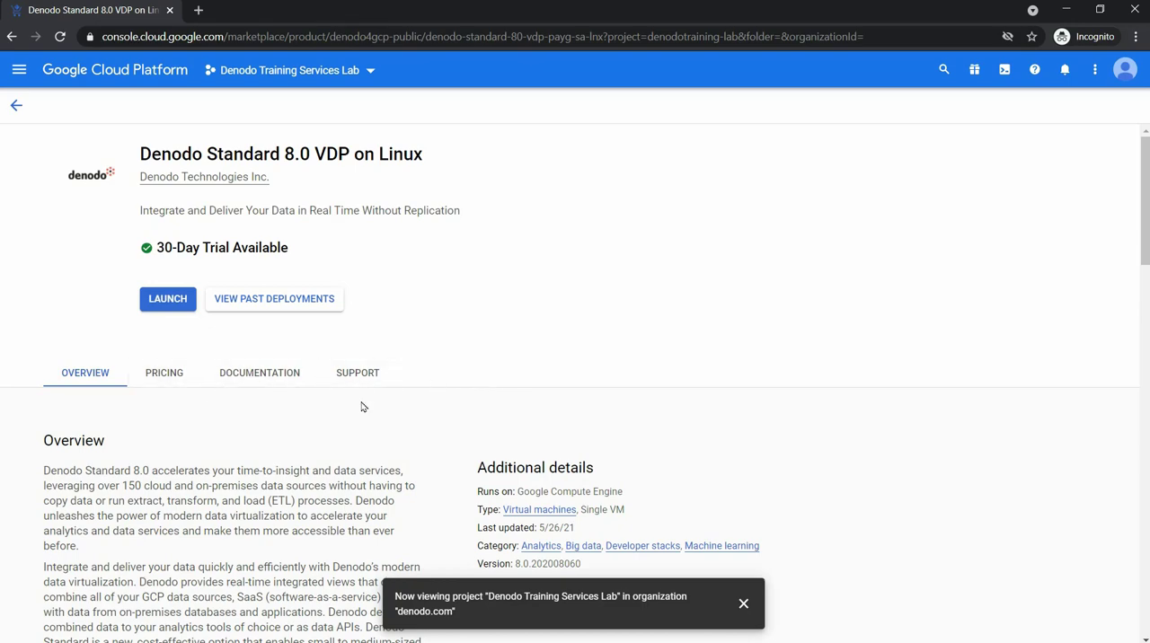
pyautogui.scroll(-20, 362, 408)
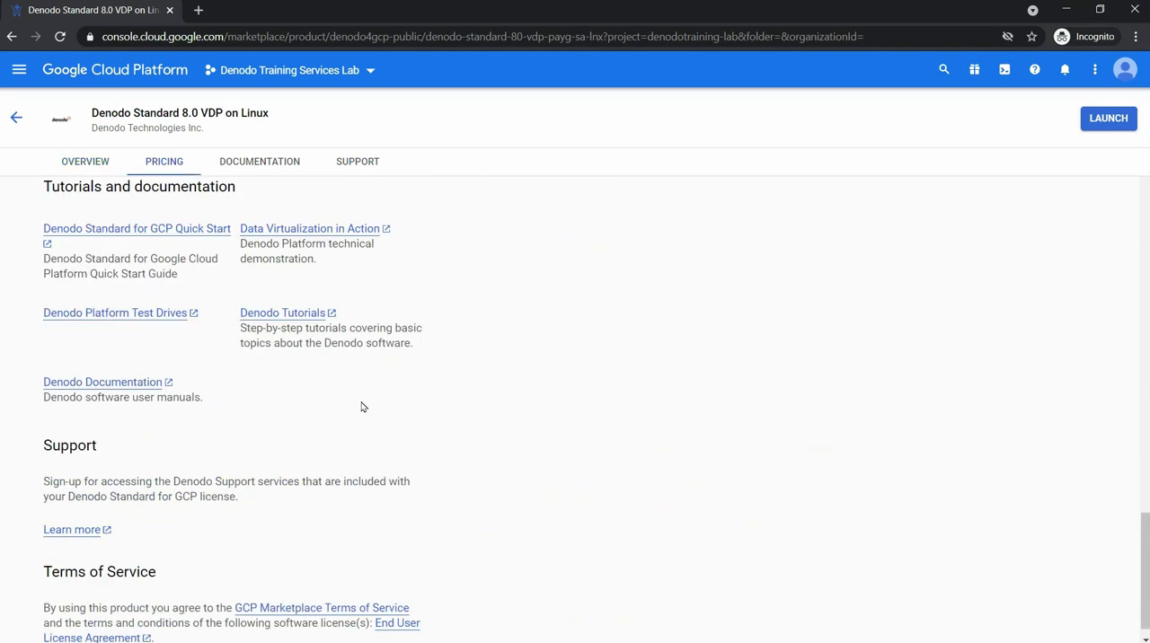
pyautogui.click(1110, 122)
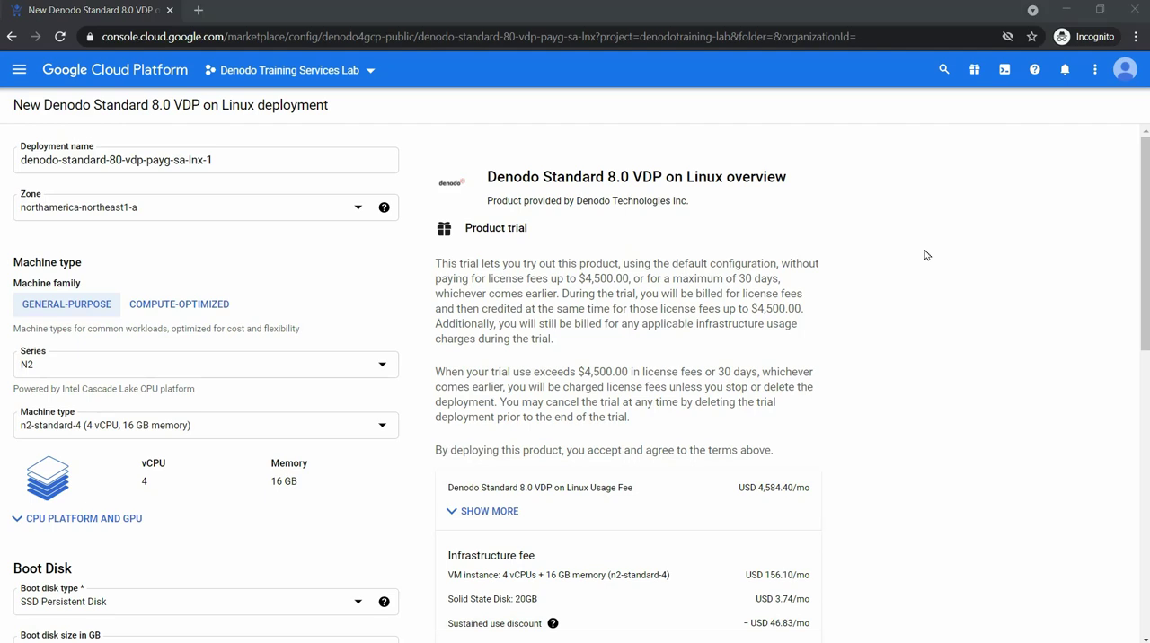
# Set the deployment name to denodo-standard-8-linux.
pyautogui.click(364, 160)
pyautogui.hotkey('ctrl', 'a')
pyautogui.write('denodo-standard-8-linux')
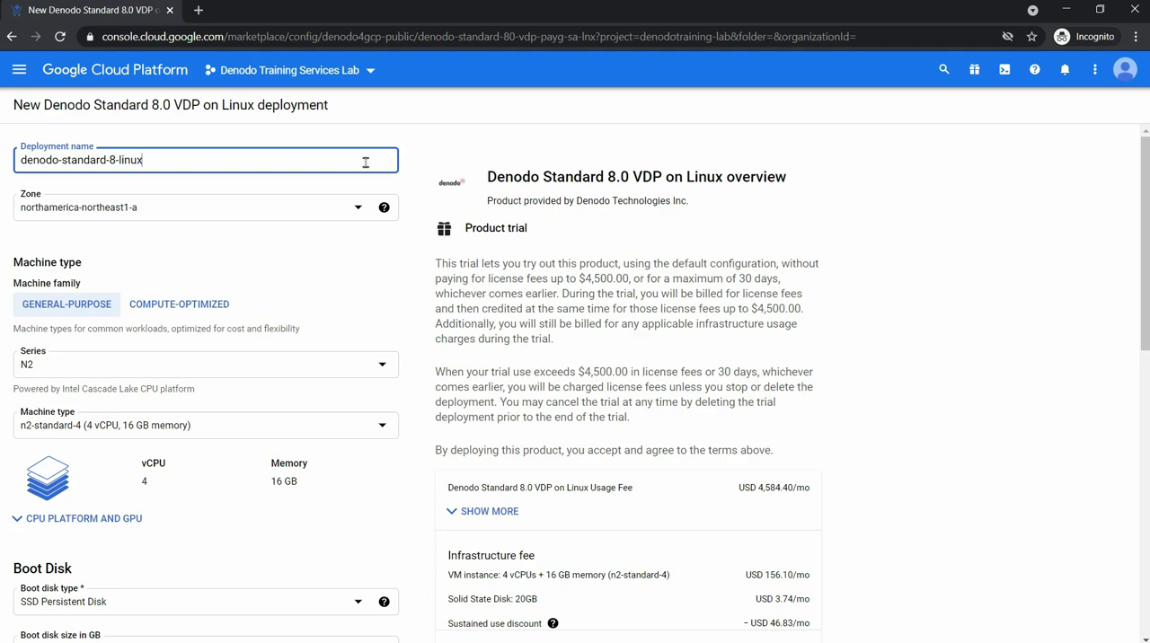
# Set the deployment zone to asia-southeast2-a.
pyautogui.click(368, 224)
pyautogui.click(364, 219)
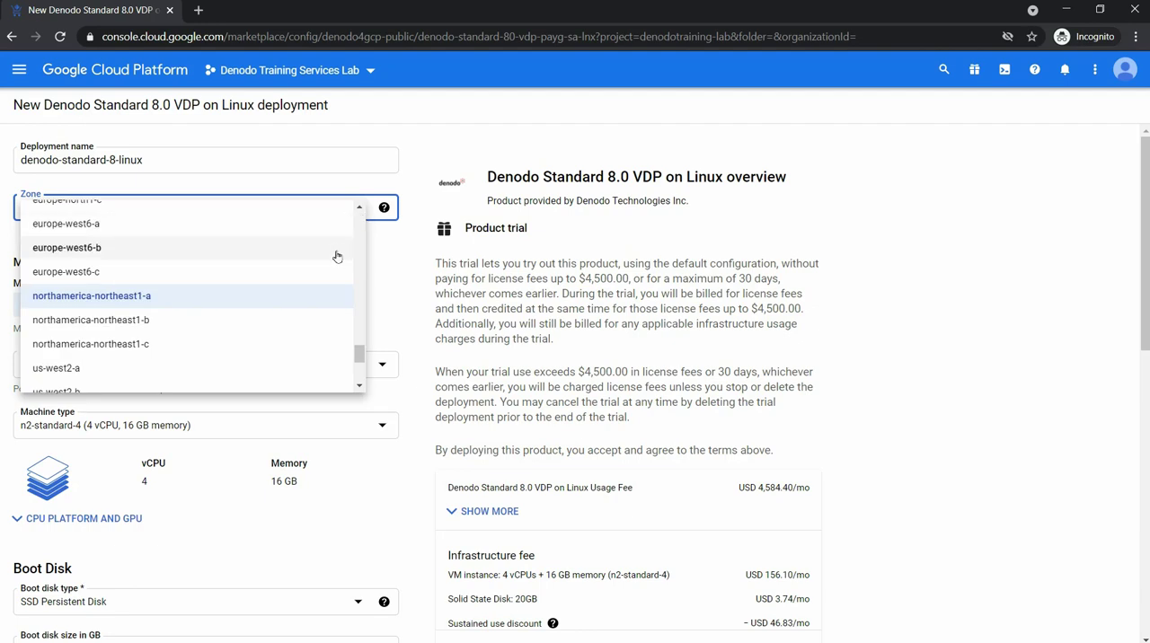
pyautogui.scroll(3, 315, 290)
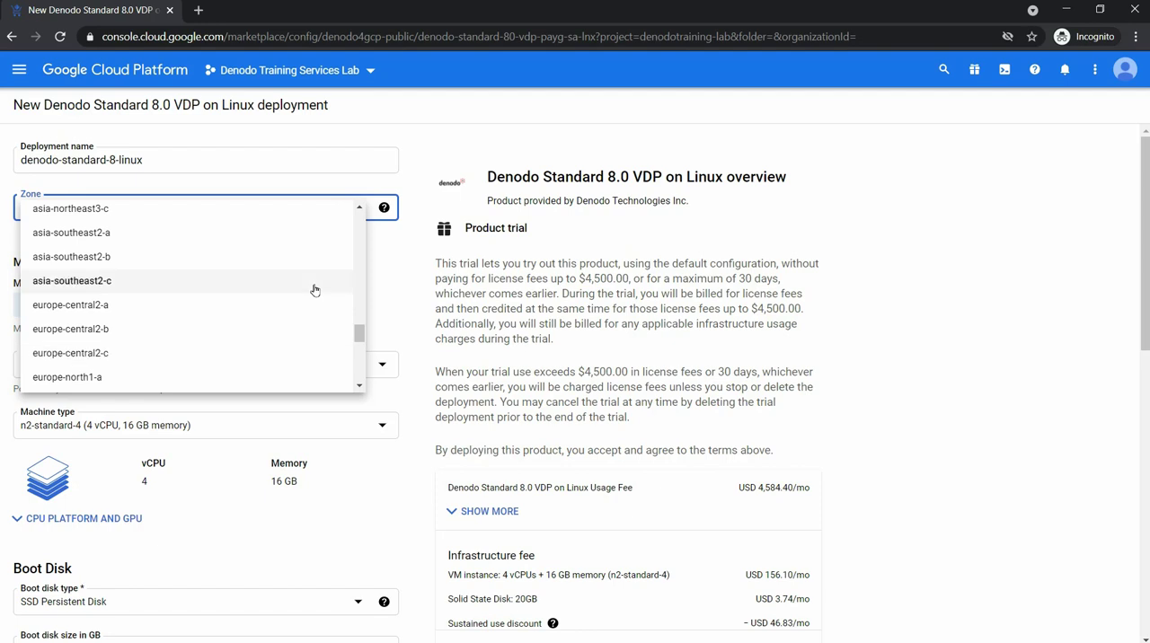
pyautogui.click(109, 234)
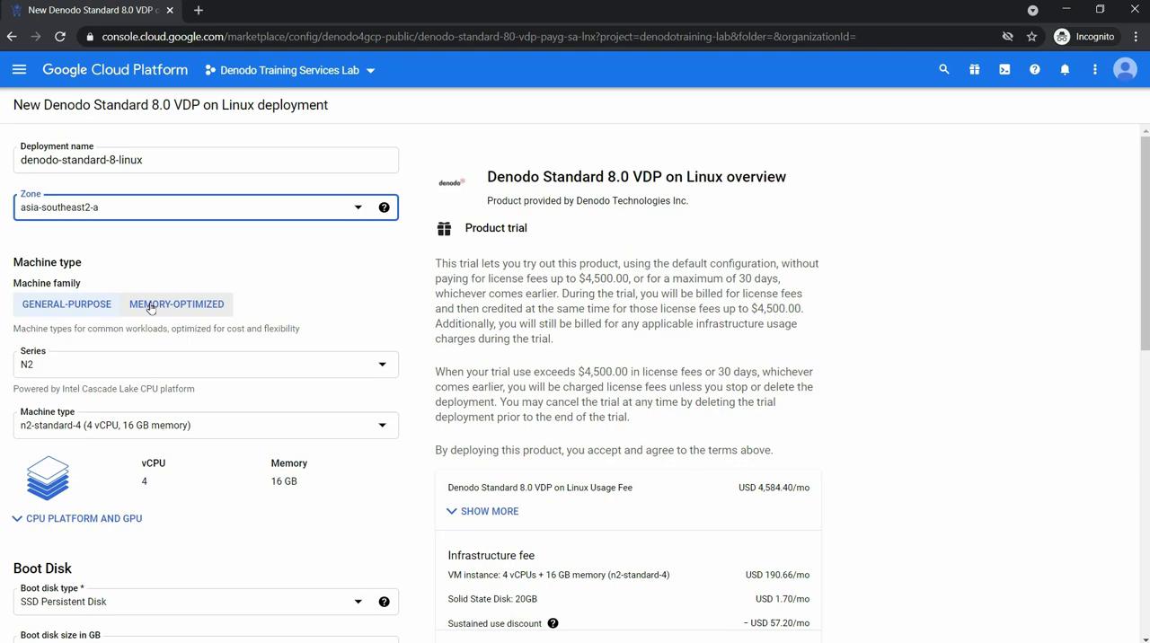
# Choose the General-purpose machine family and SSD Persistent Disk as the boot disk type.
pyautogui.click(81, 311)
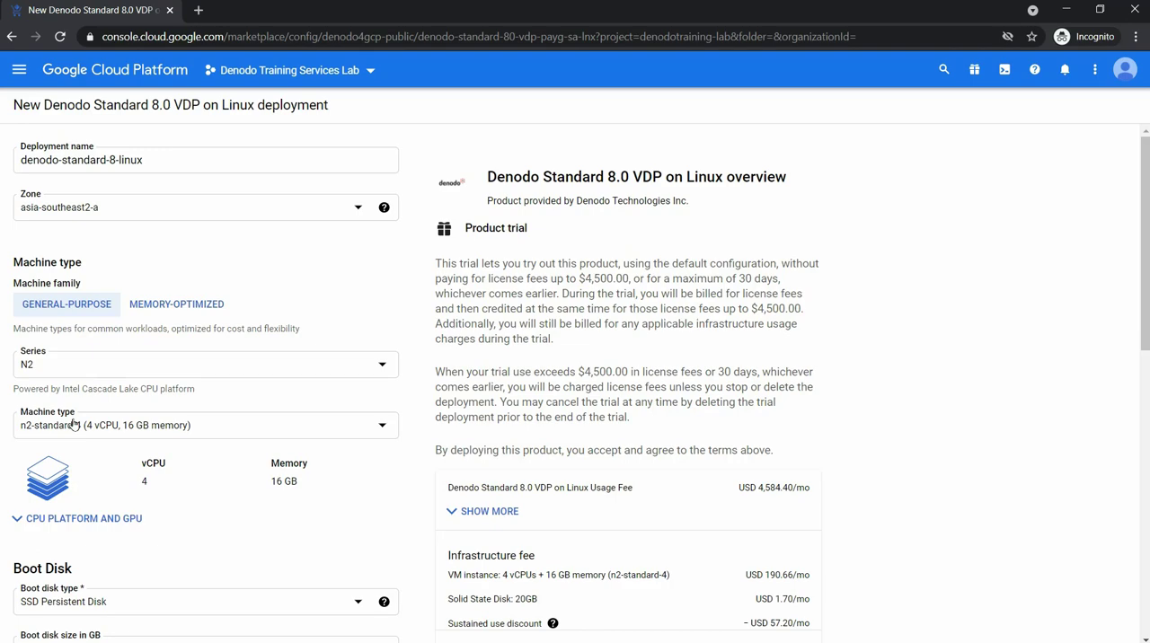
pyautogui.scroll(-3, 74, 424)
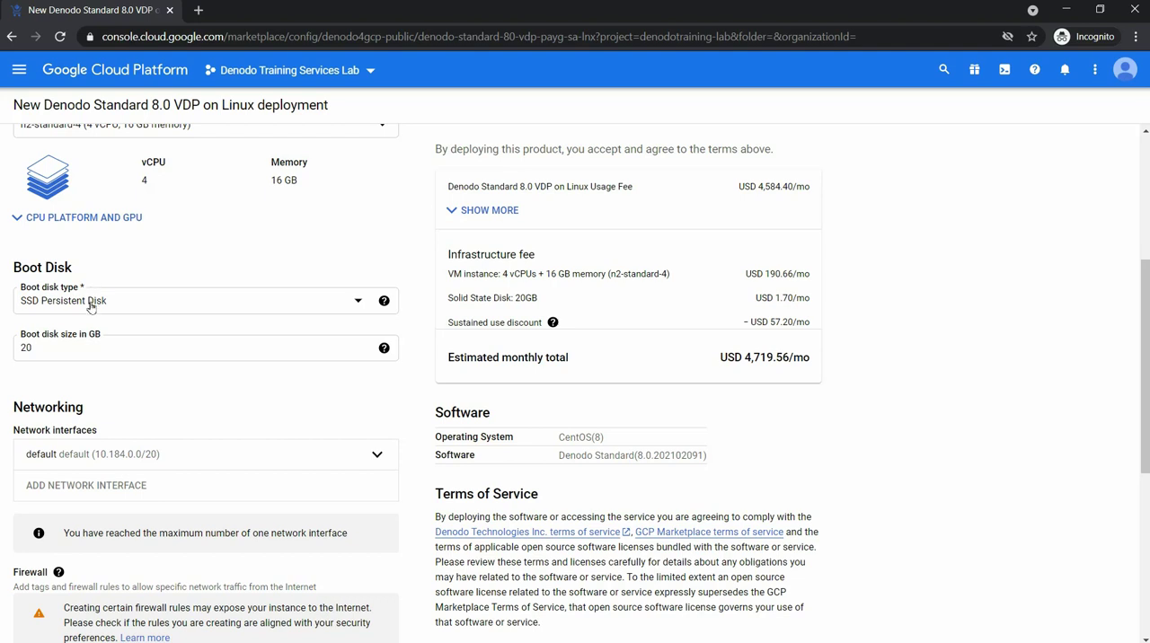
pyautogui.click(90, 306)
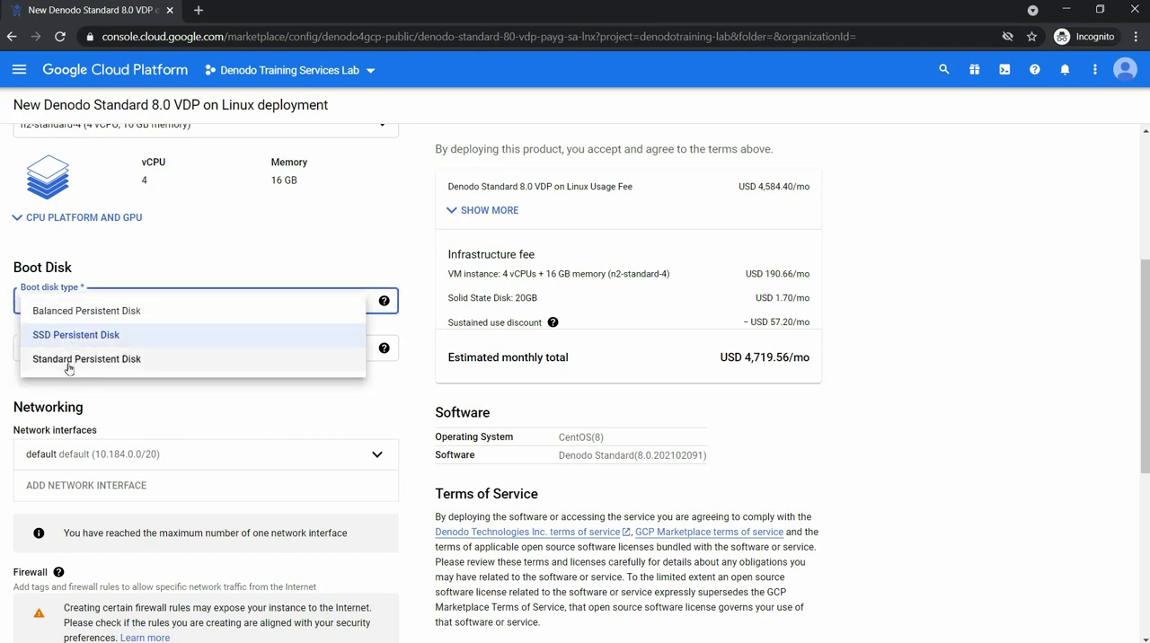
pyautogui.click(76, 334)
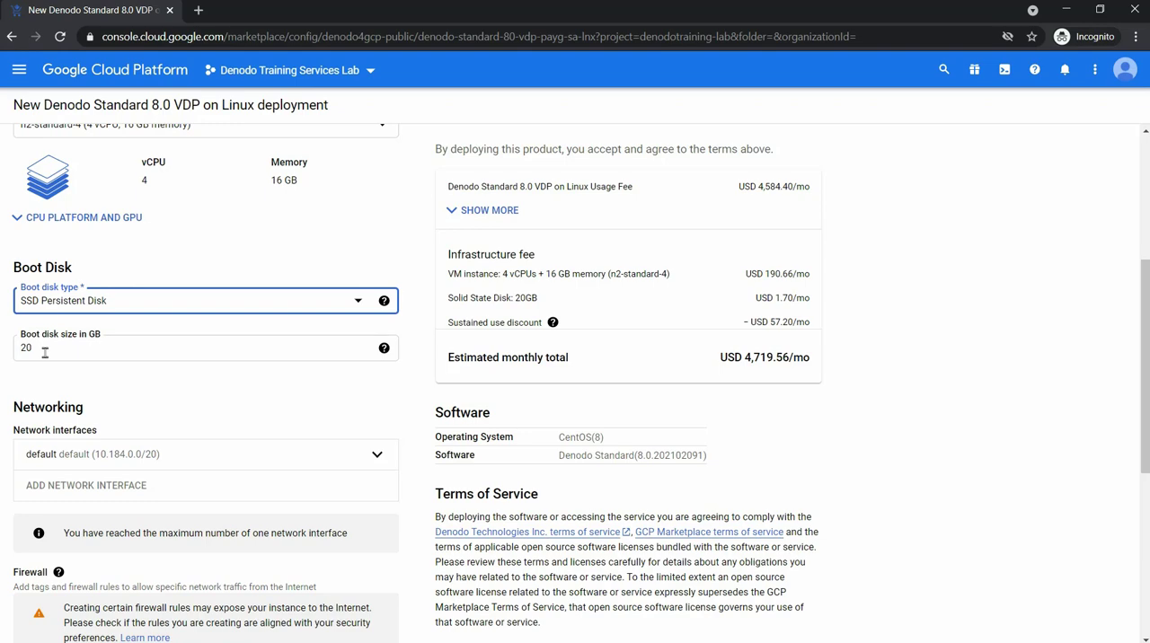
# Keep HTTP traffic from the Internet allowed in the firewall settings and deploy the virtual machine.
pyautogui.scroll(-2, 45, 352)
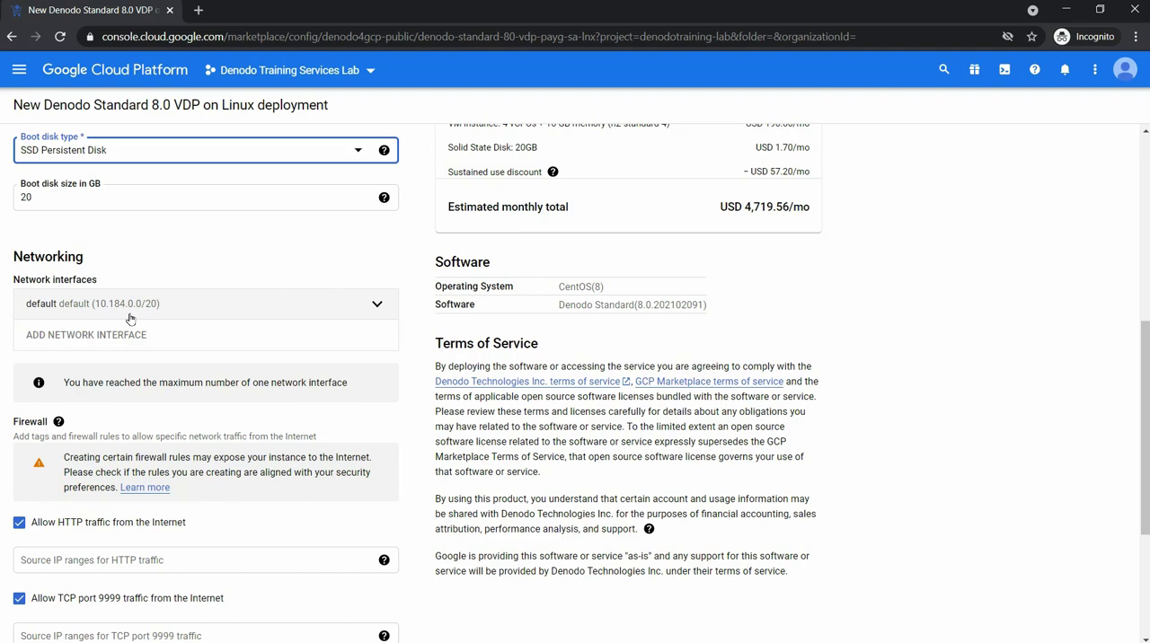
pyautogui.scroll(-1, 130, 318)
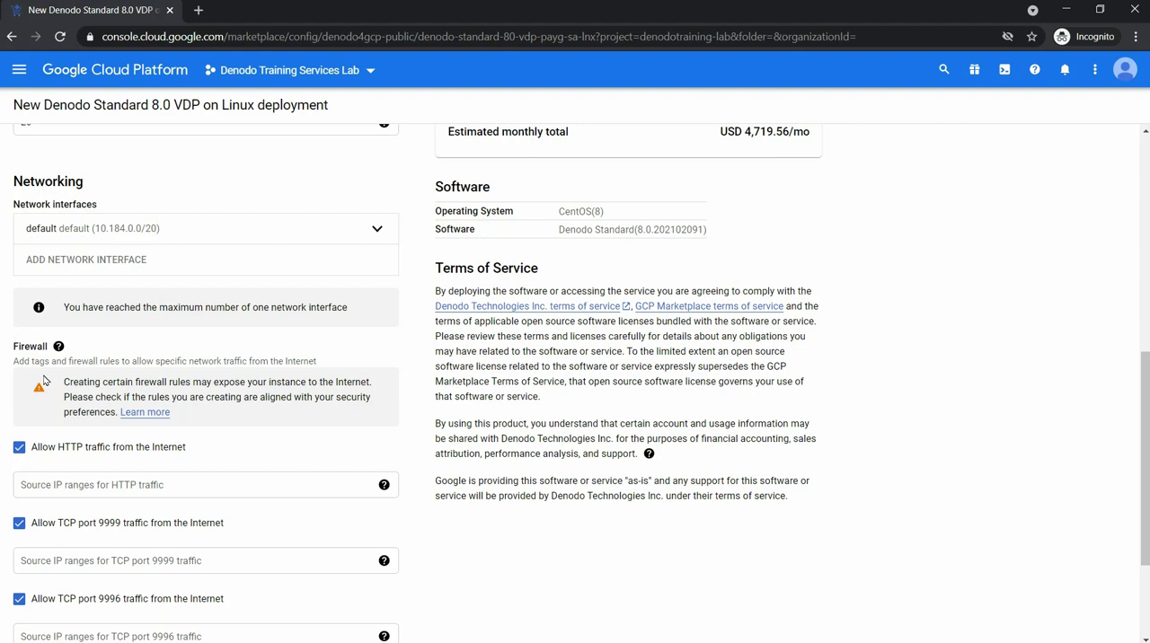
pyautogui.click(19, 450)
pyautogui.click(19, 449)
pyautogui.scroll(-2, 176, 455)
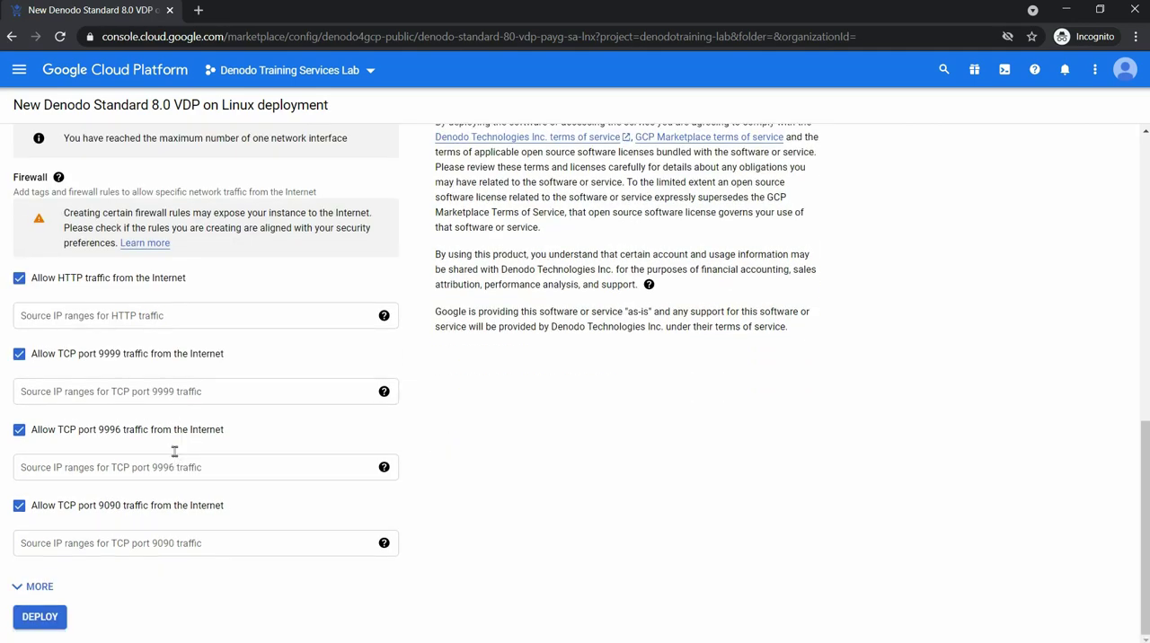
pyautogui.click(36, 618)
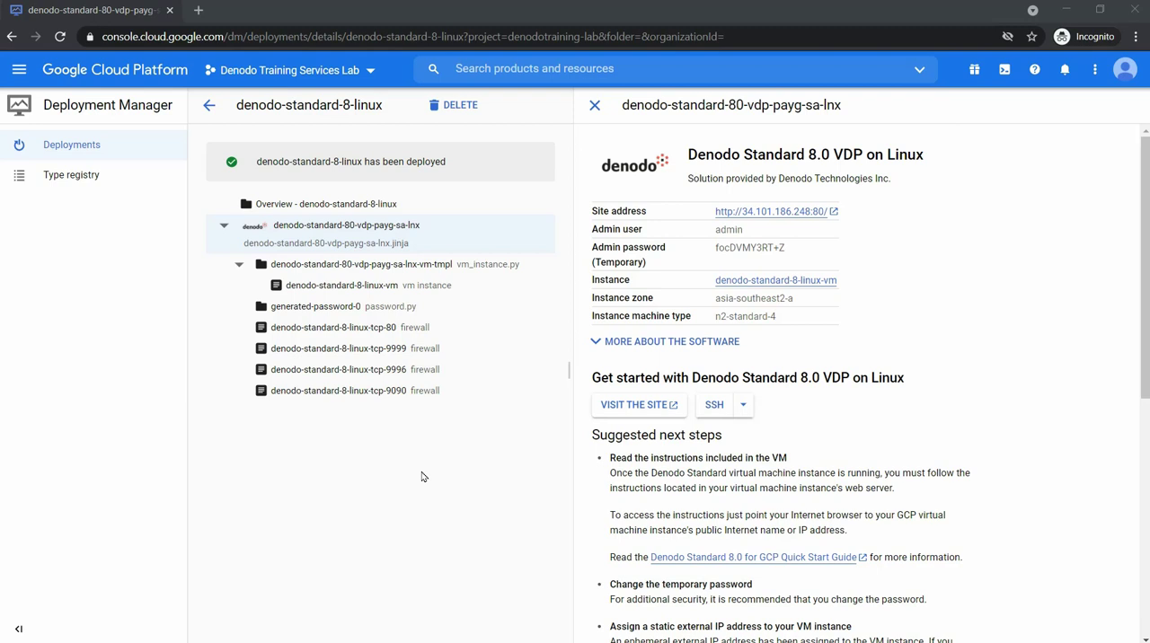
# Copy the deployed instance's site address link and select its temporary admin password.
pyautogui.hotkey('alt', 'Tab')
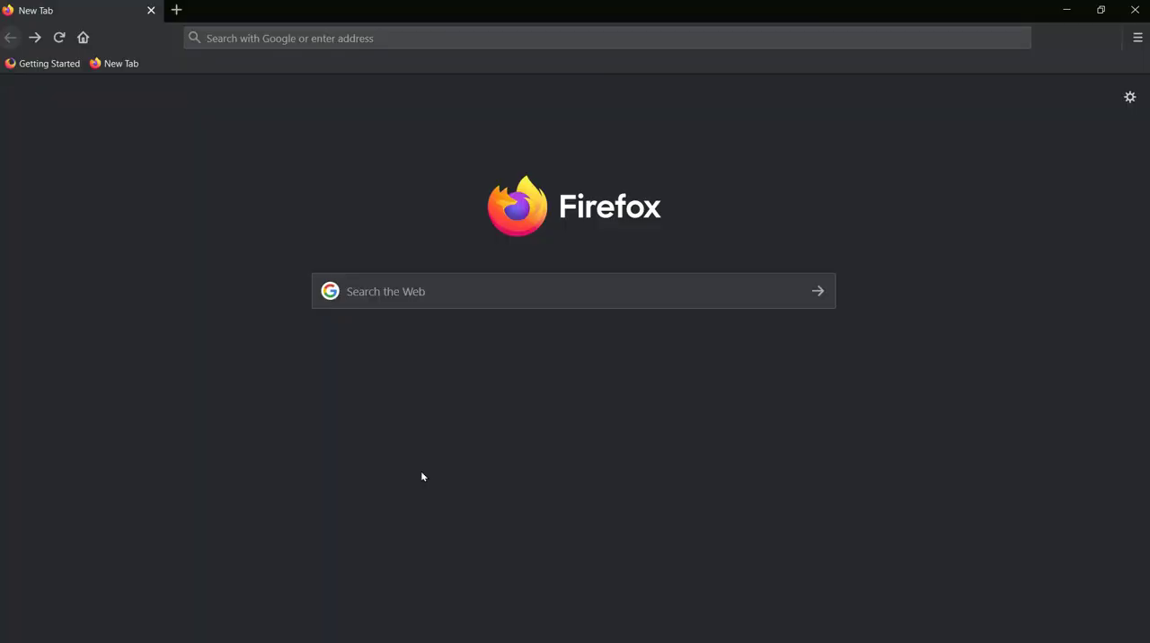
pyautogui.hotkey('alt', 'Tab')
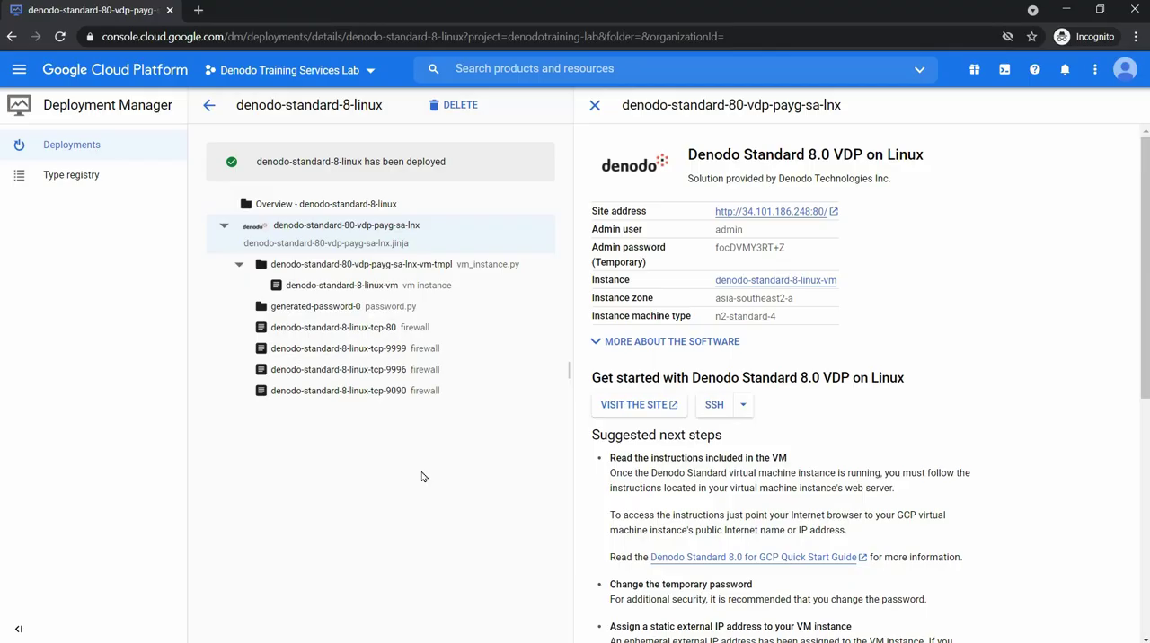
pyautogui.rightClick(765, 213)
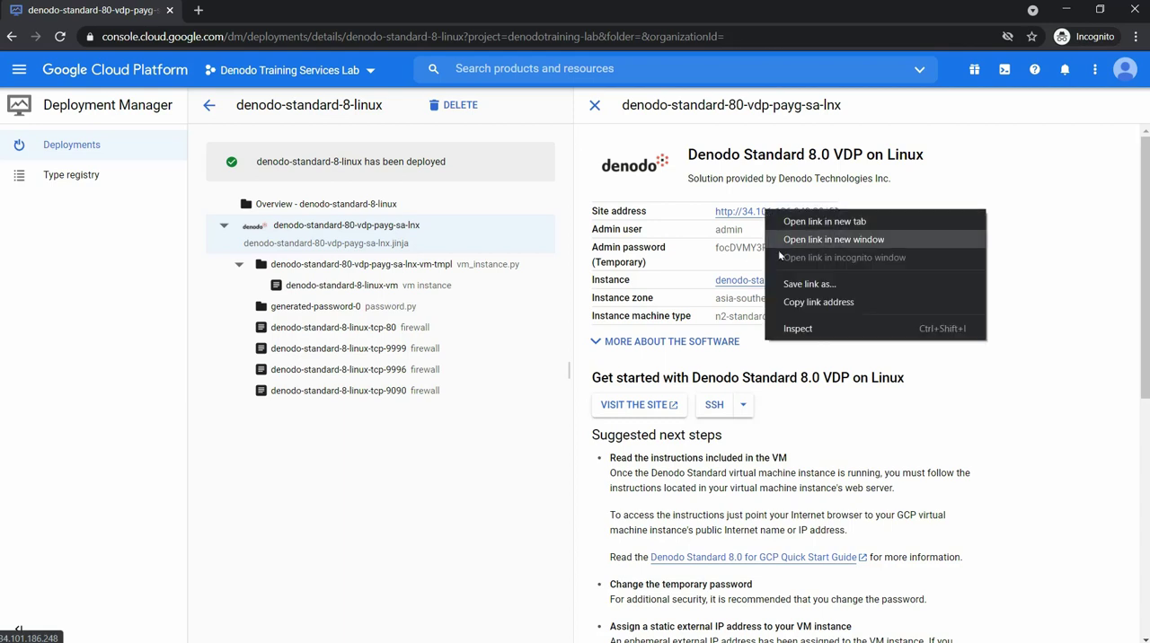
pyautogui.click(808, 301)
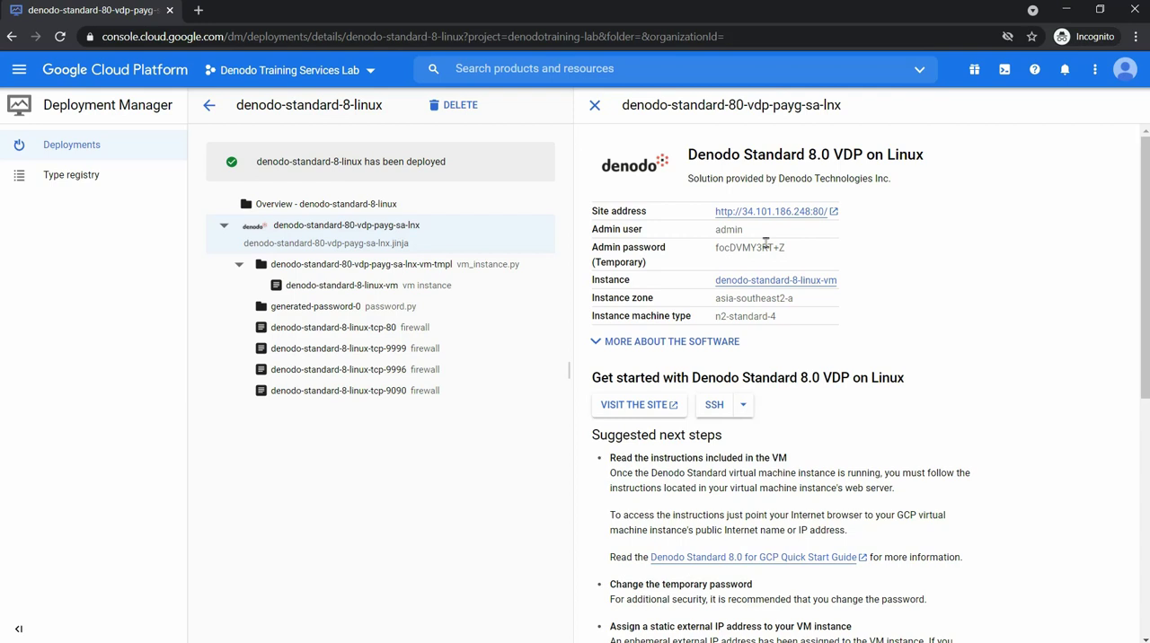
pyautogui.doubleClick(765, 247)
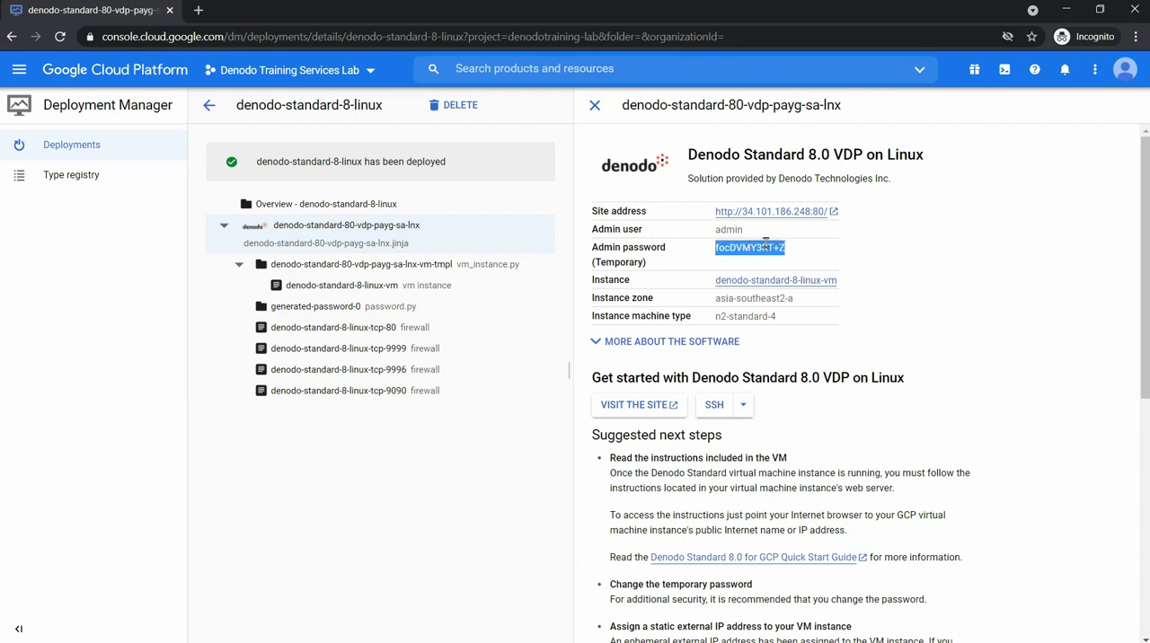
pyautogui.click(790, 251)
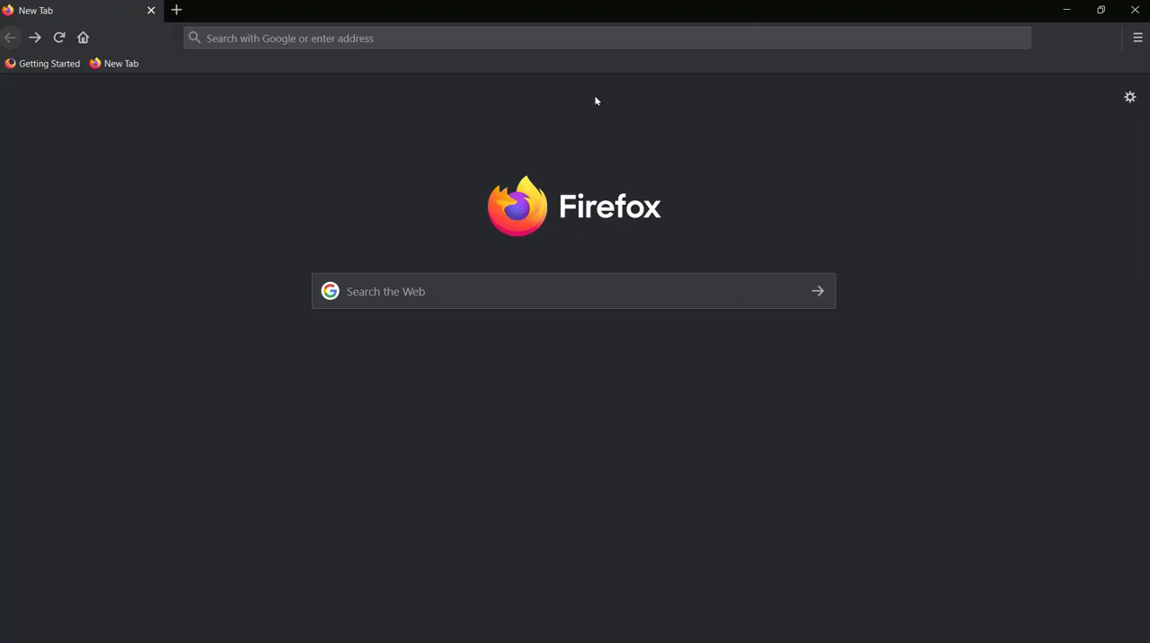
pyautogui.click(567, 41)
pyautogui.hotkey('ctrl', 'v')
pyautogui.press('BackSpace')
pyautogui.write(':9090/de')
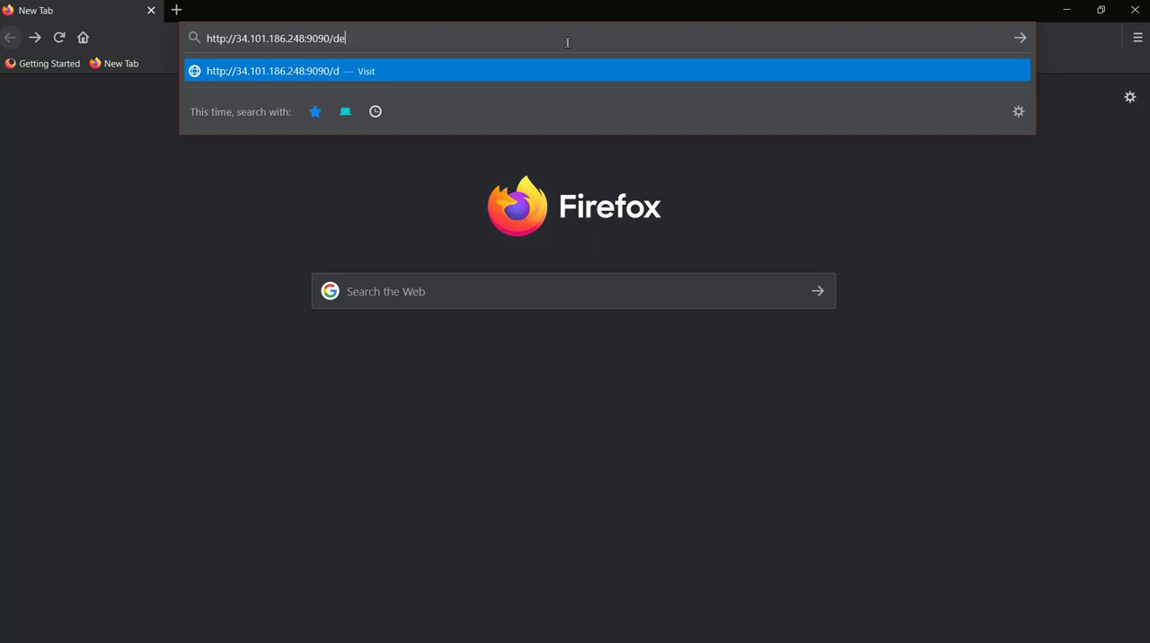
pyautogui.write('nodo-design-studio')
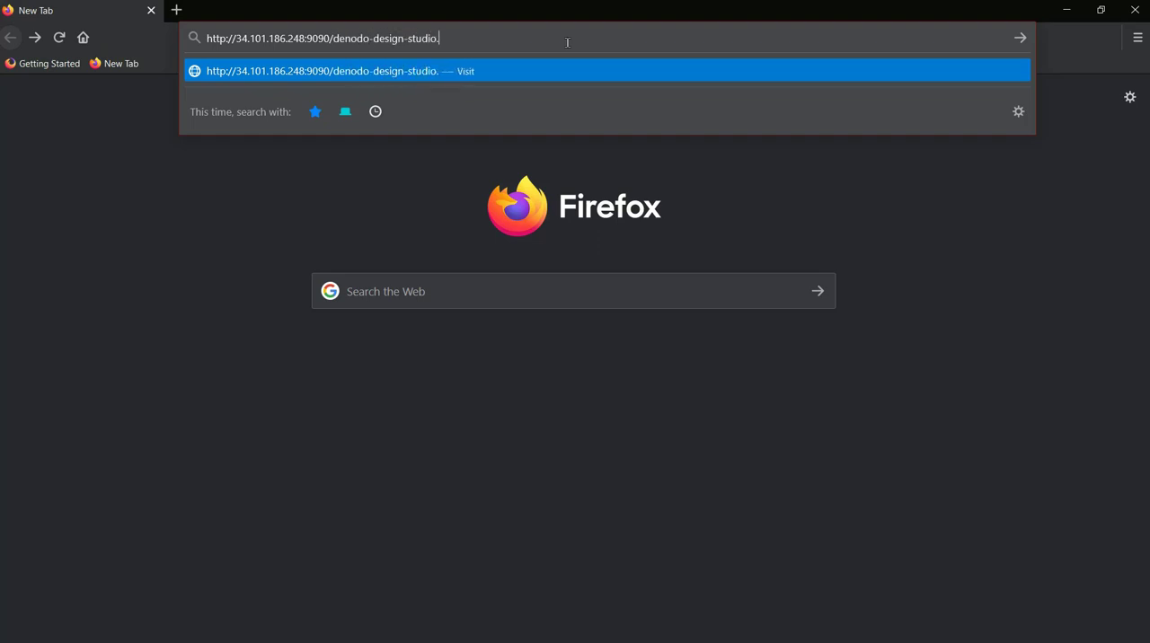
pyautogui.press('Return')
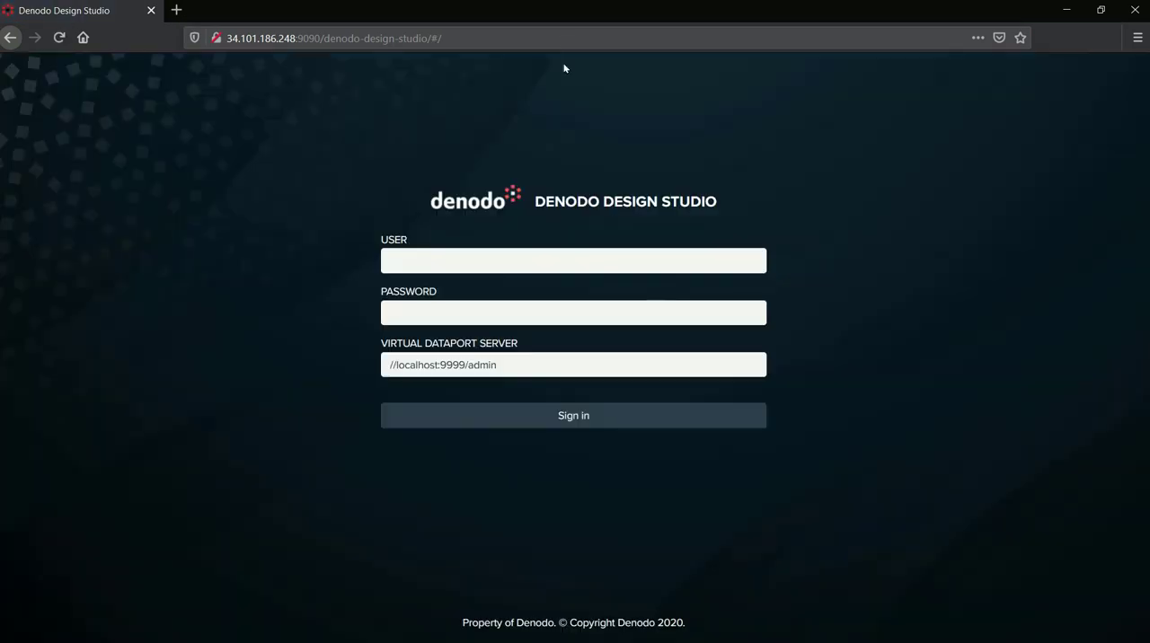
# Sign in to Denodo Design Studio as user admin, entering the temporary admin password.
pyautogui.click(535, 254)
pyautogui.write('admin')
pyautogui.click(510, 309)
pyautogui.write('************')
pyautogui.click(514, 417)
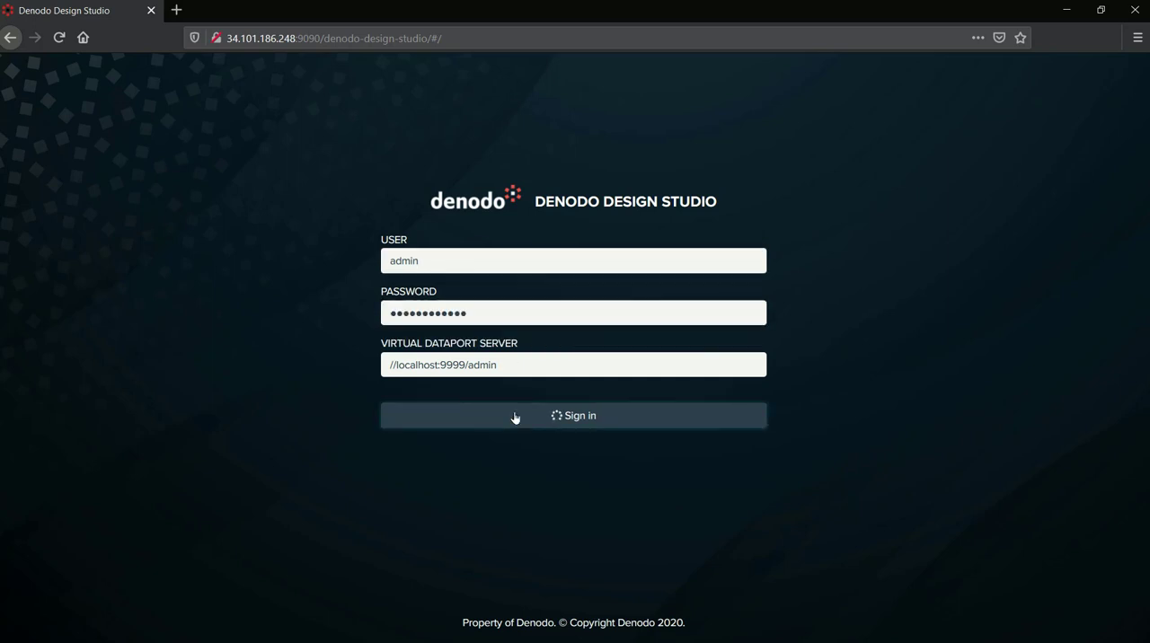